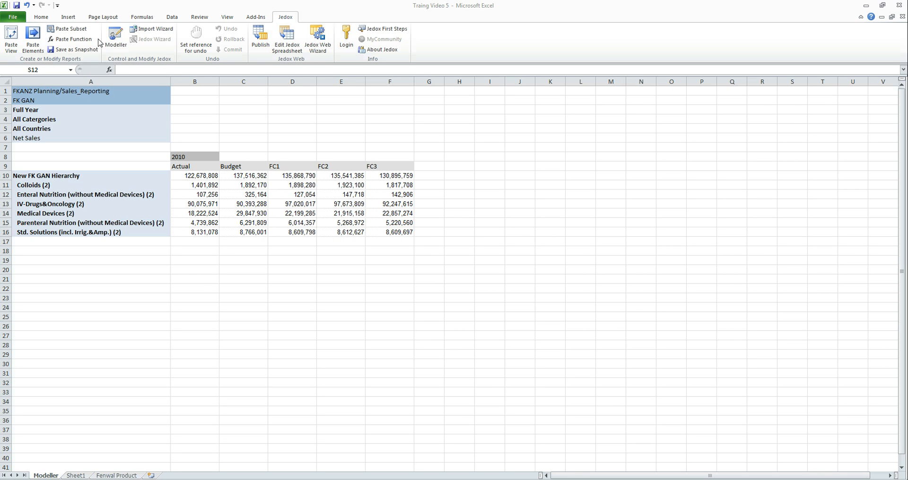
Open the Jedox Modeller and dock it beside the spreadsheet window.
left_click(115, 47)
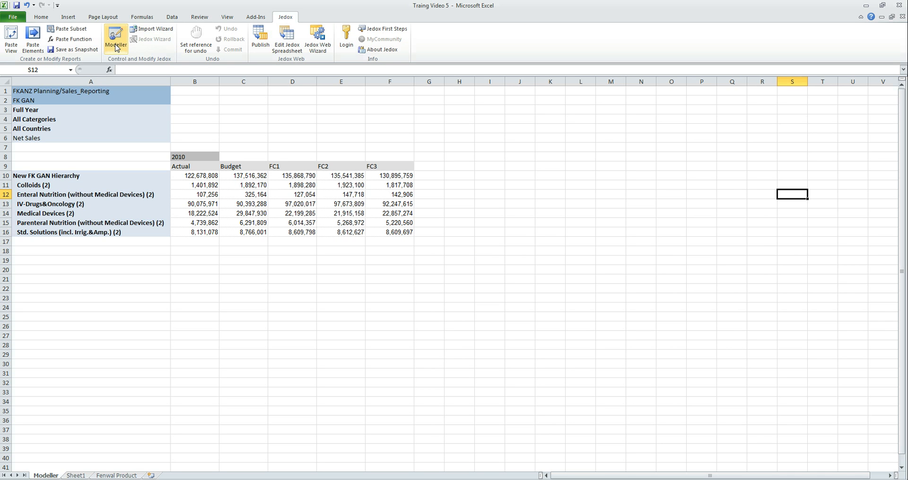
left_click(115, 47)
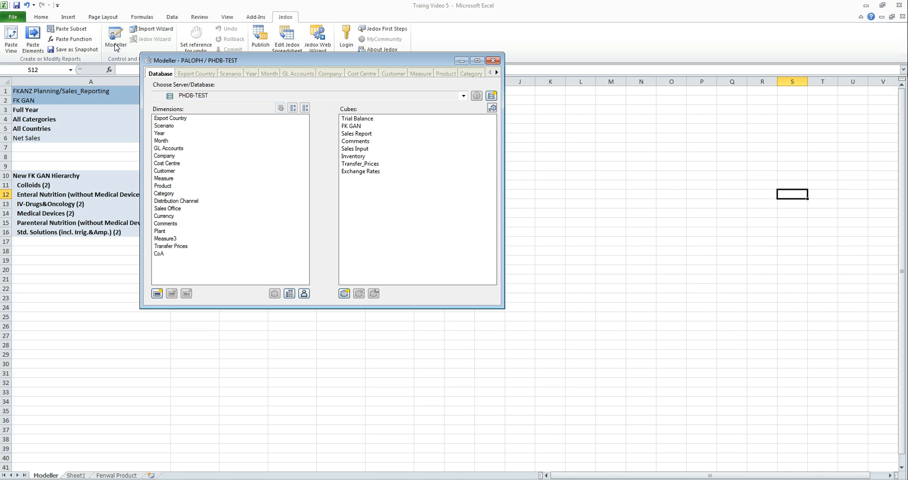
left_click_drag(194, 62, 905, 53)
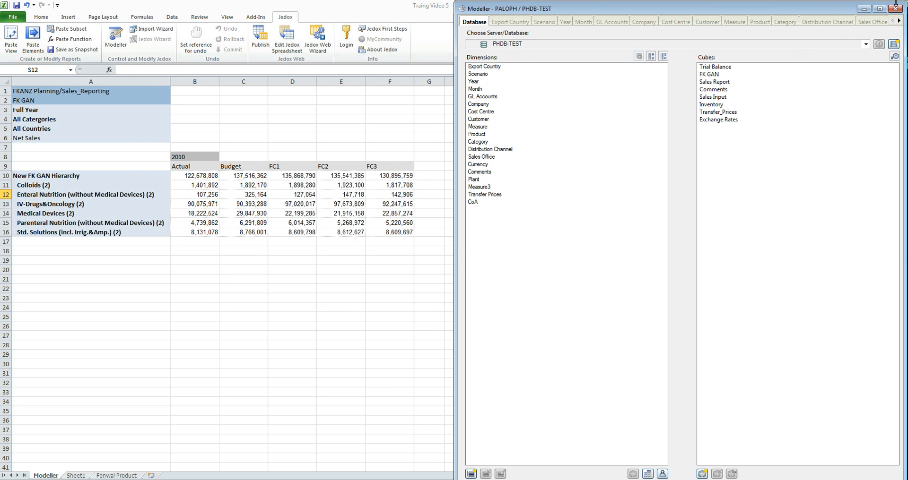
left_click(895, 8)
left_click_drag(364, 9, 1, 13)
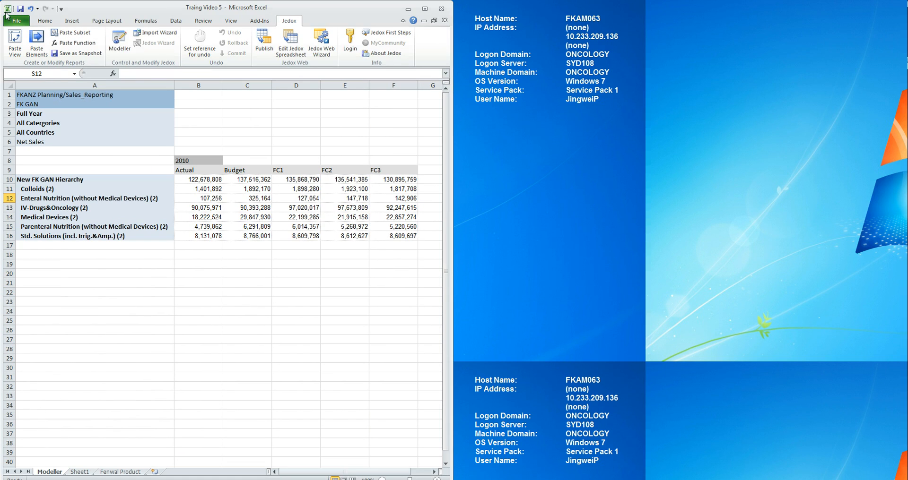
left_click(119, 42)
left_click_drag(304, 59, 907, 10)
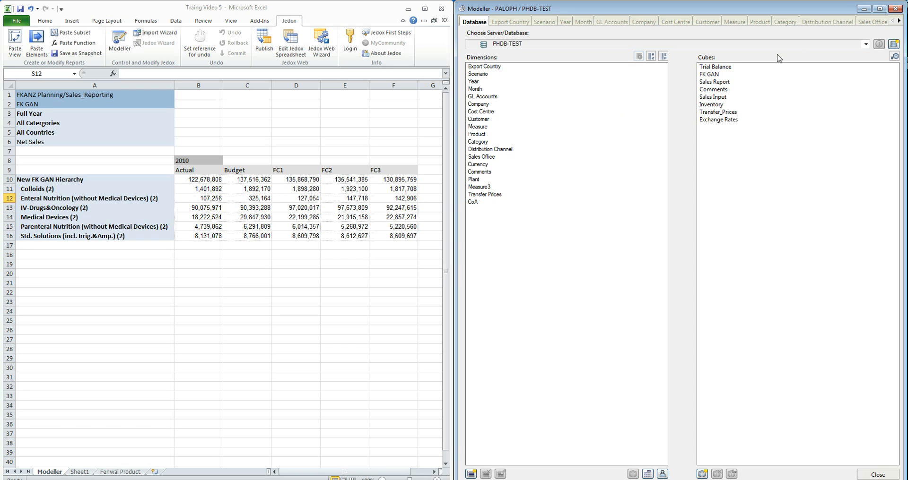
Switch the Modeller to the Sales_Reporting database on the FKANZ PLANNING server.
left_click(867, 45)
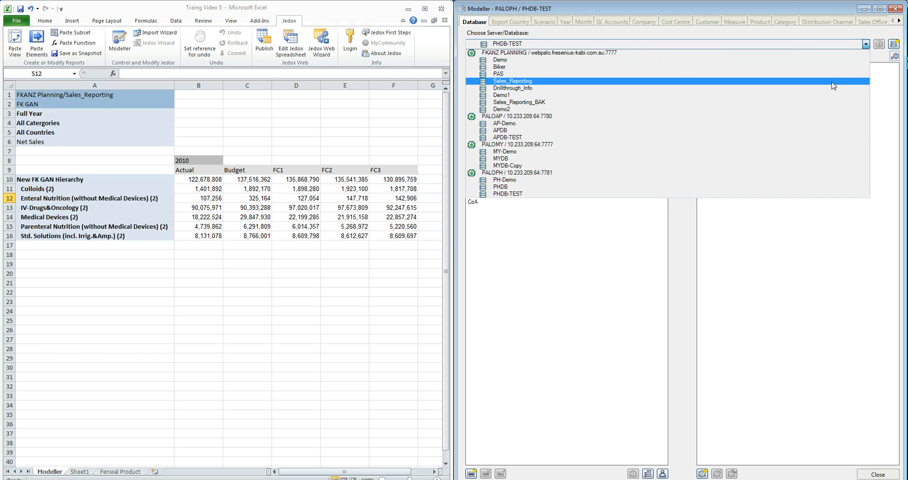
left_click(833, 85)
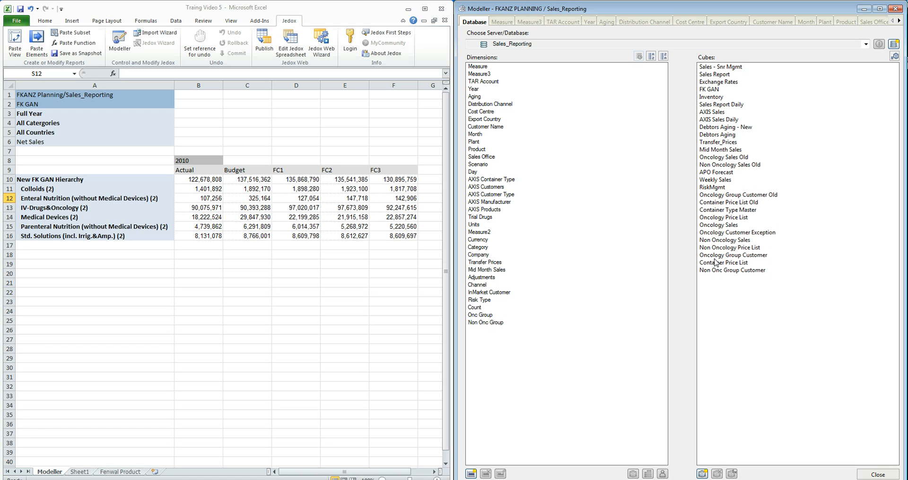
Expand the FK GAN cube to review its dimensions and open the Scenario dimension.
double_click(711, 91)
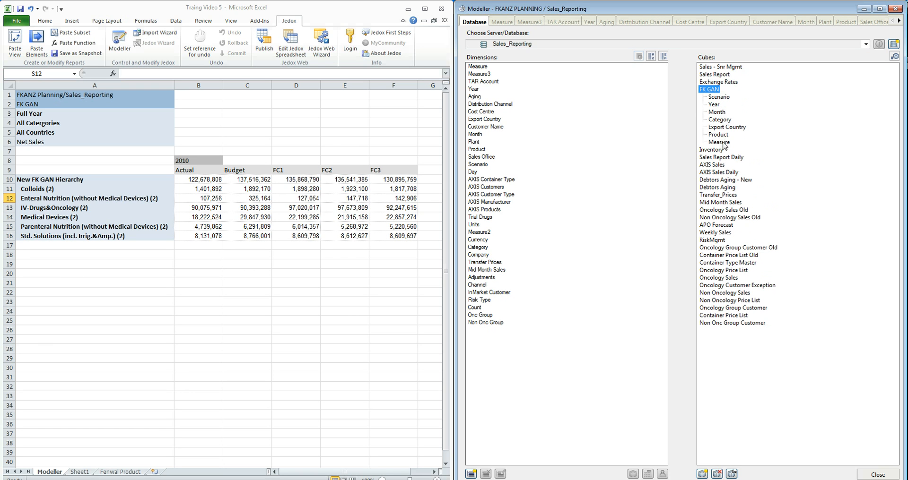
left_click(714, 105)
left_click(716, 113)
left_click(716, 120)
left_click(719, 128)
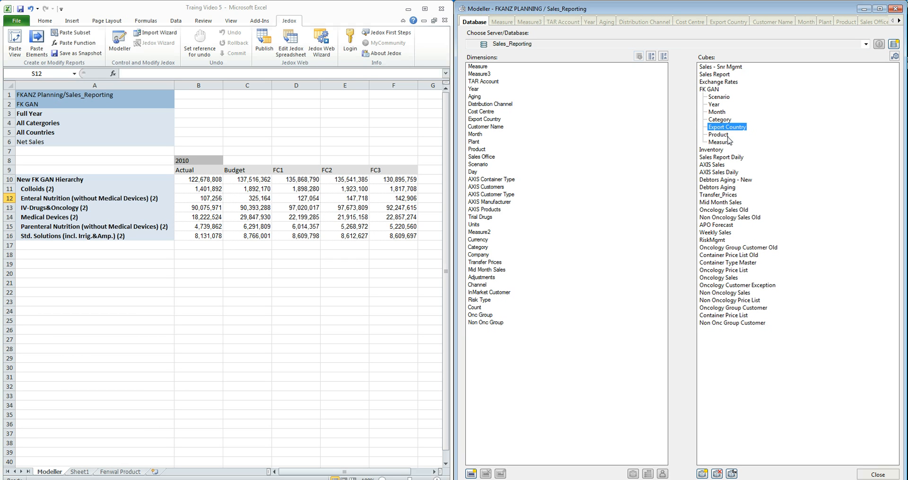
left_click(727, 136)
left_click(730, 144)
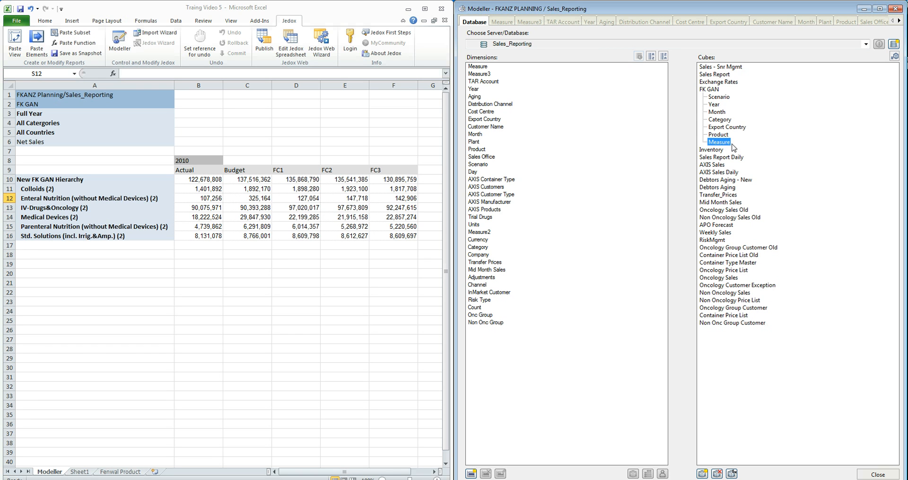
left_click(725, 98)
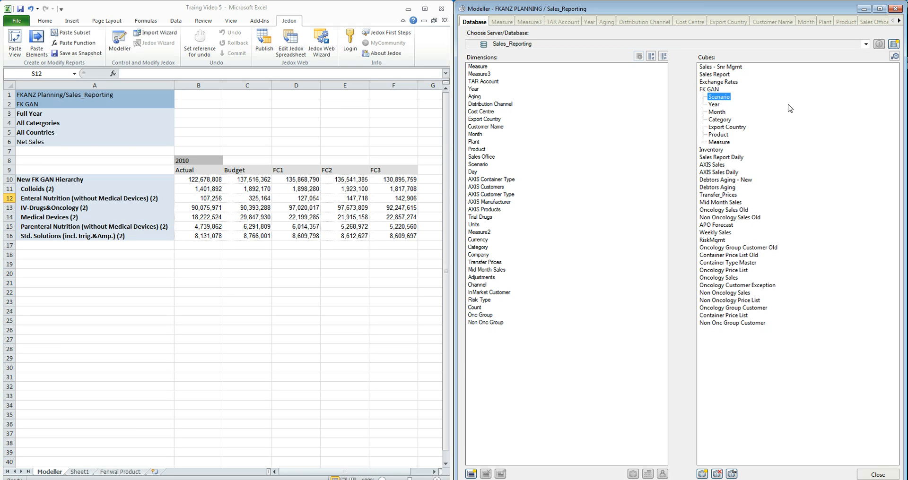
double_click(721, 98)
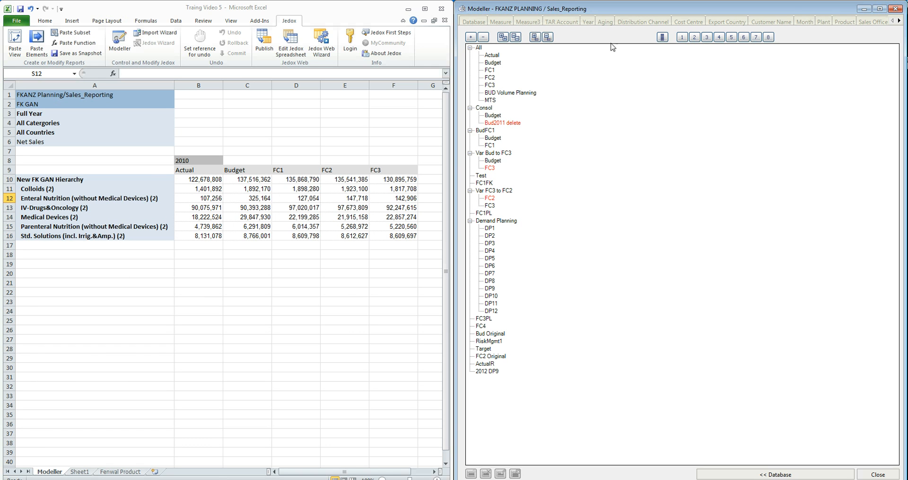
Browse the Scenario hierarchy, collapsing and expanding the All consolidation to examine its members.
left_click(663, 38)
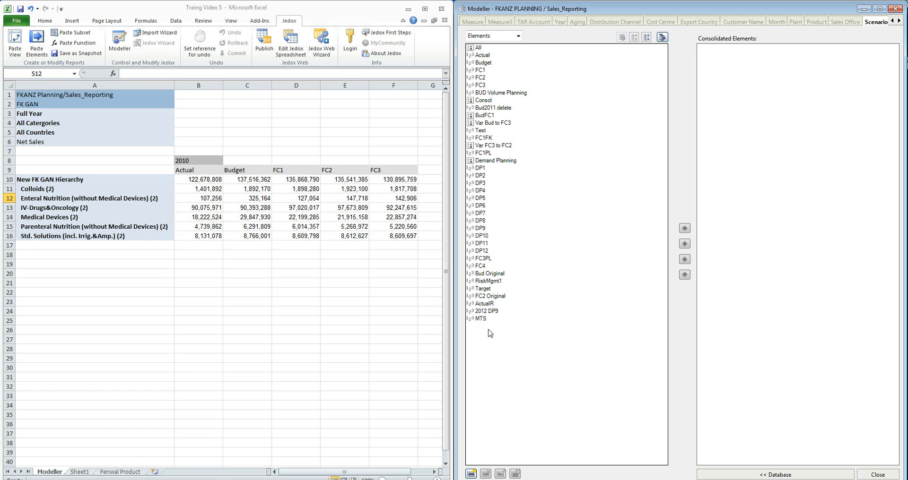
left_click(662, 37)
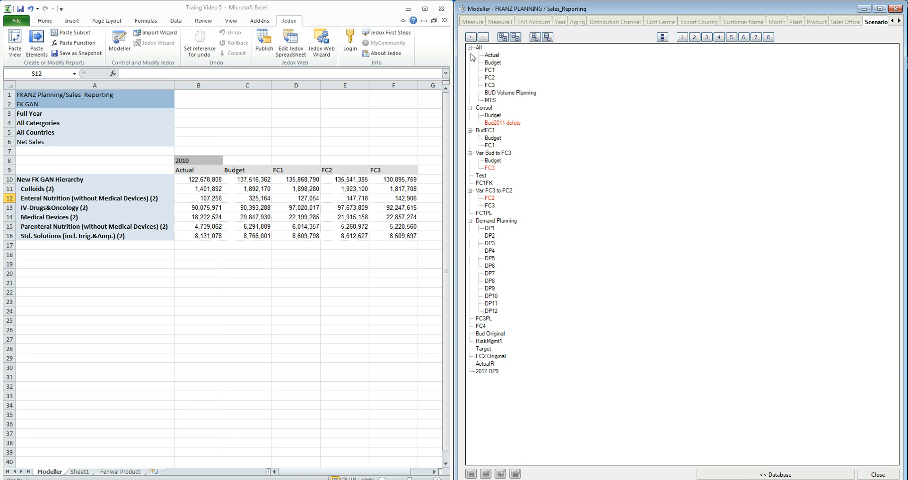
left_click(516, 39)
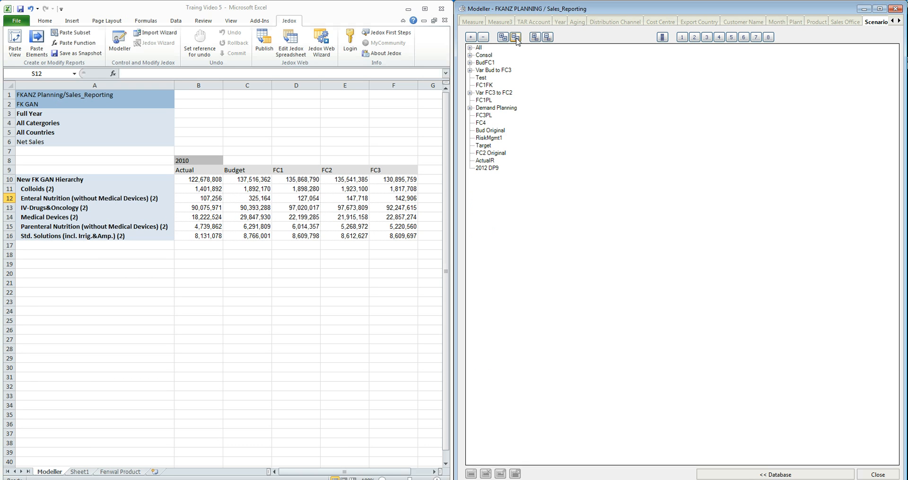
left_click(471, 48)
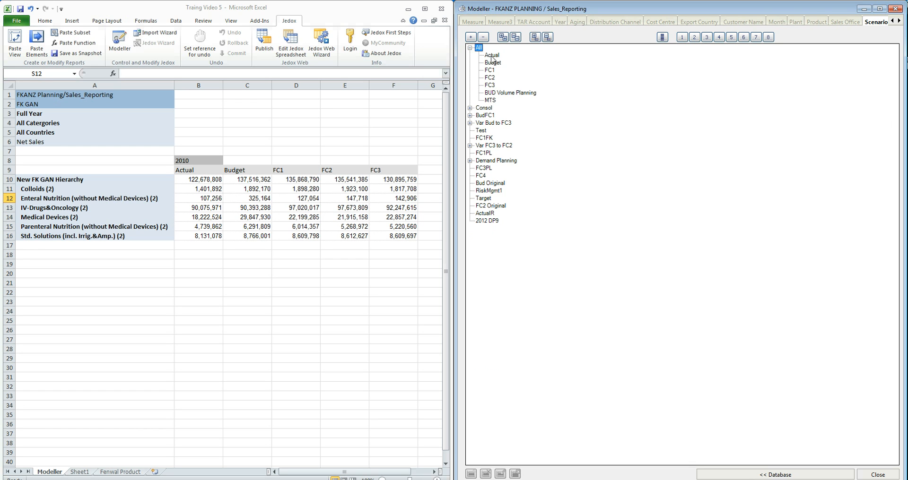
left_click(527, 94)
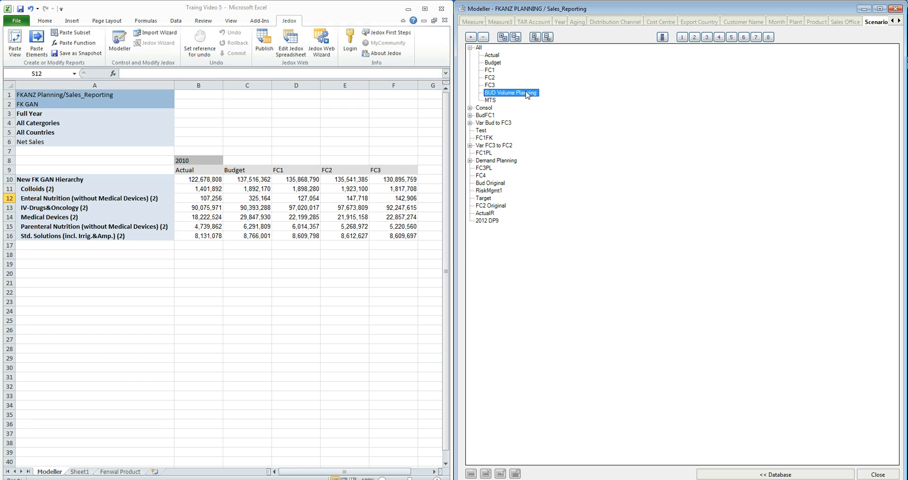
left_click(495, 102)
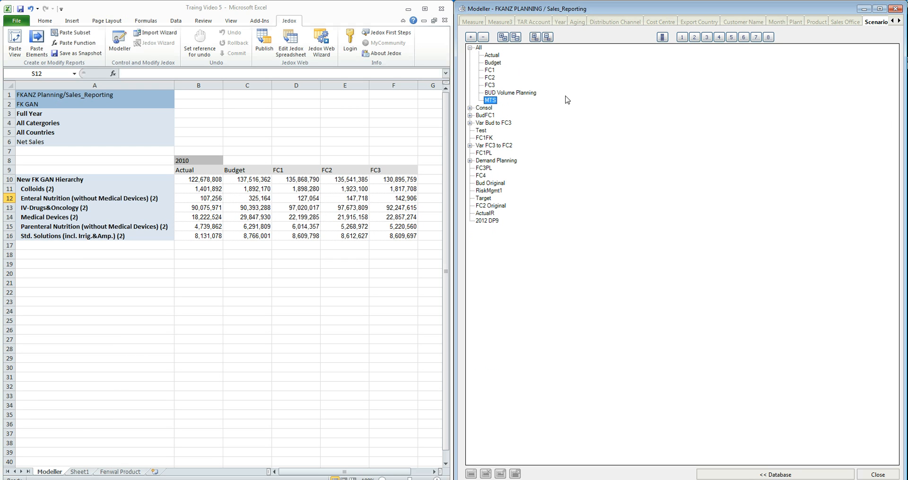
Show Scenario as an element list and open the All consolidation's children for editing.
left_click(478, 48)
left_click(662, 37)
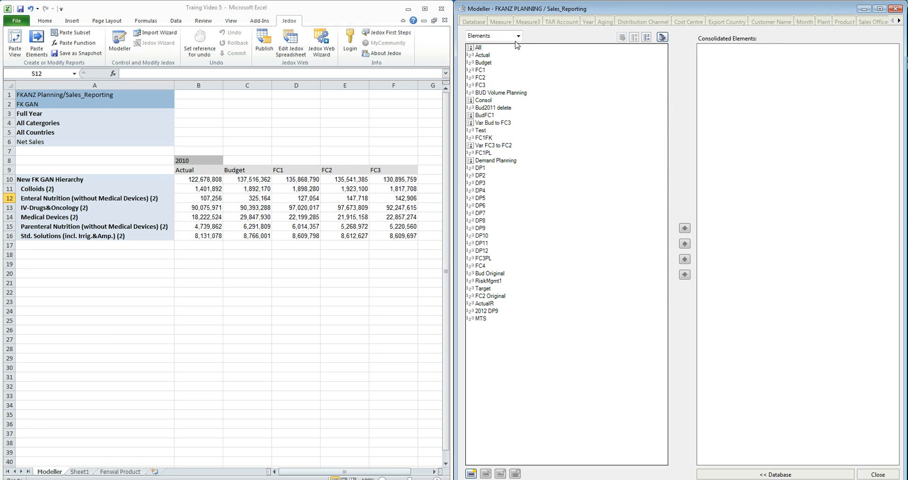
left_click(479, 48)
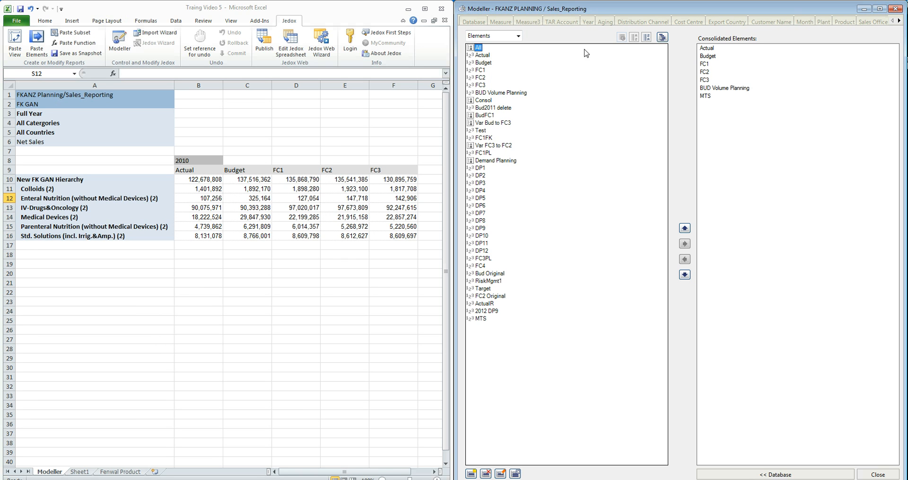
left_click(716, 90)
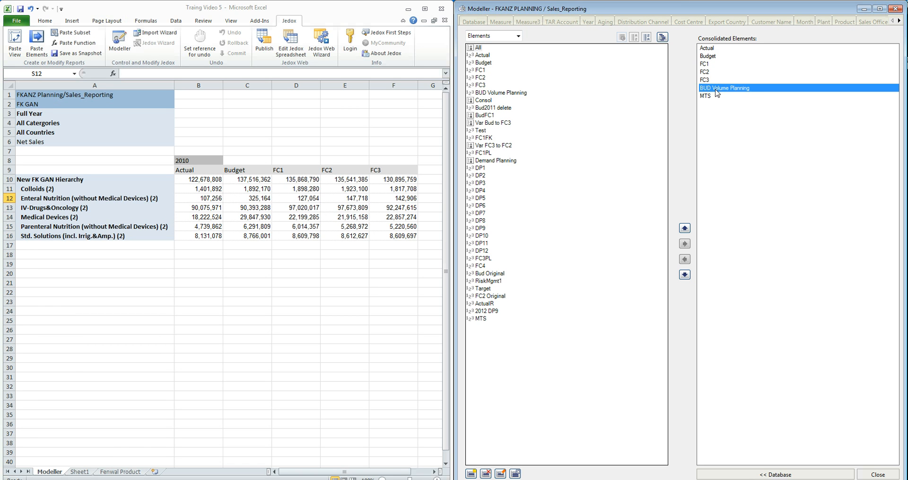
left_click(716, 80)
left_click(714, 73)
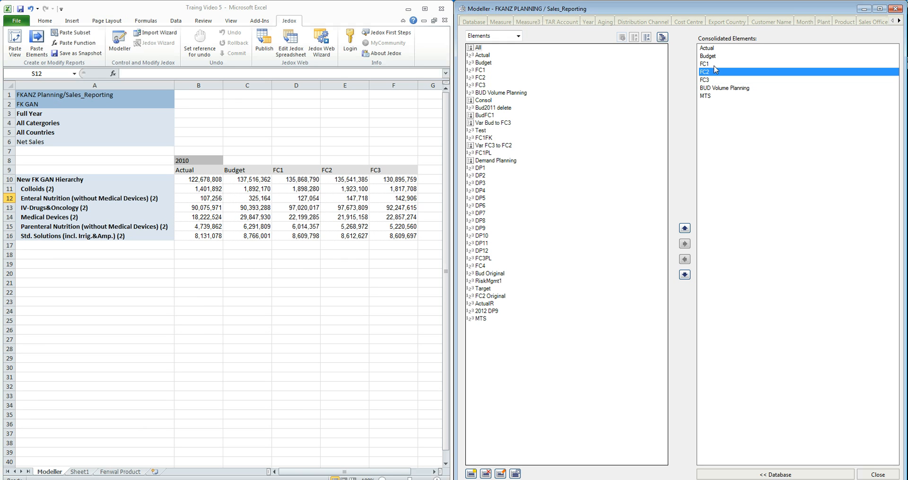
left_click(714, 65)
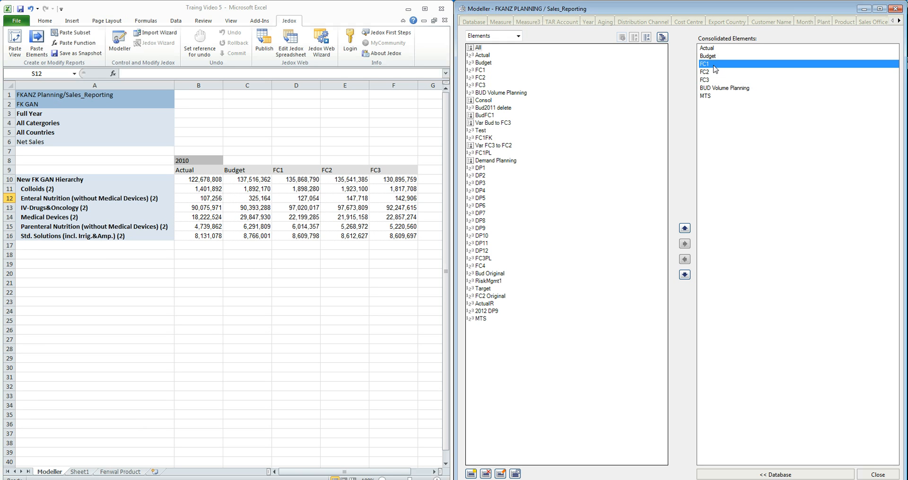
left_click(478, 49)
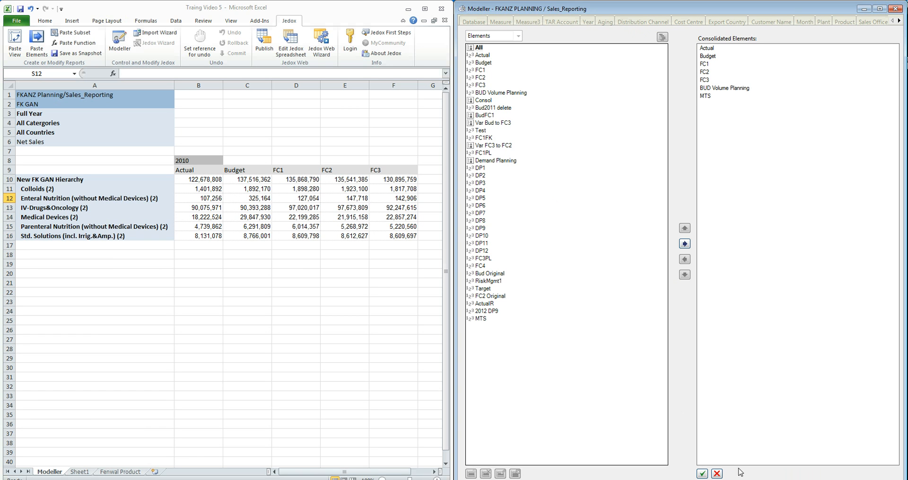
left_click(731, 89)
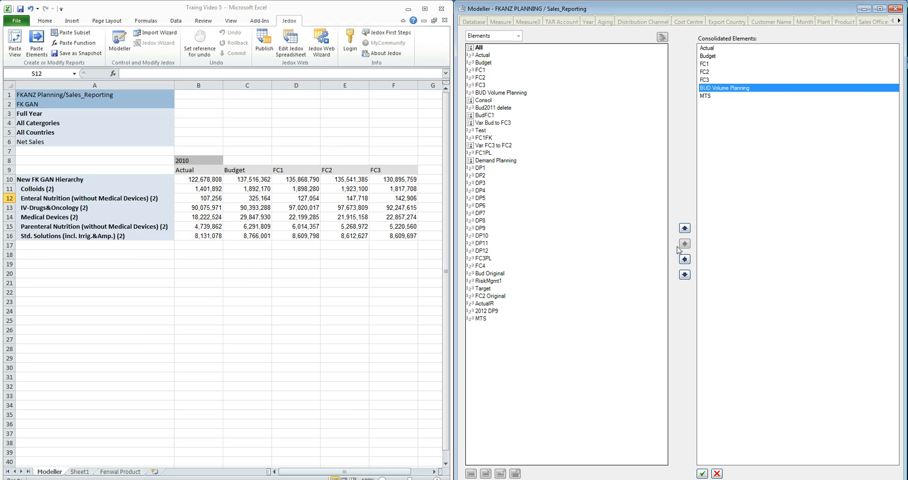
left_click(685, 229)
left_click(685, 229)
left_click(685, 229)
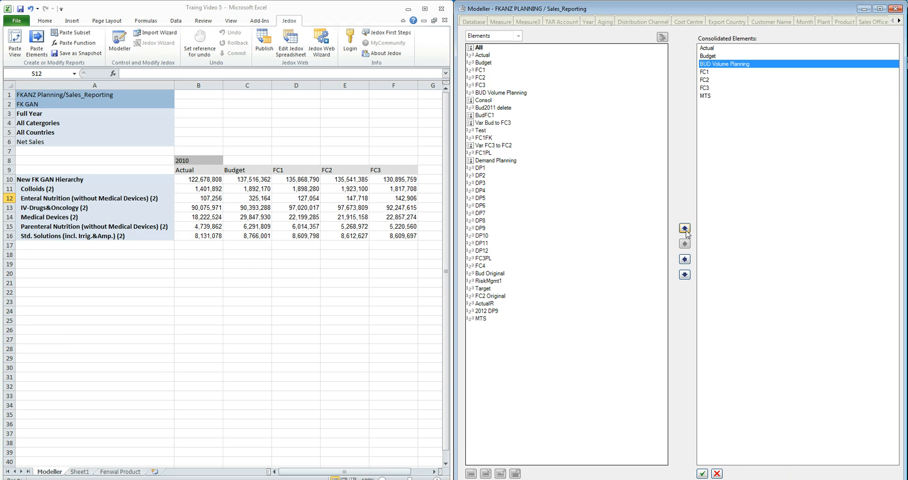
left_click(685, 274)
left_click(685, 275)
left_click(685, 274)
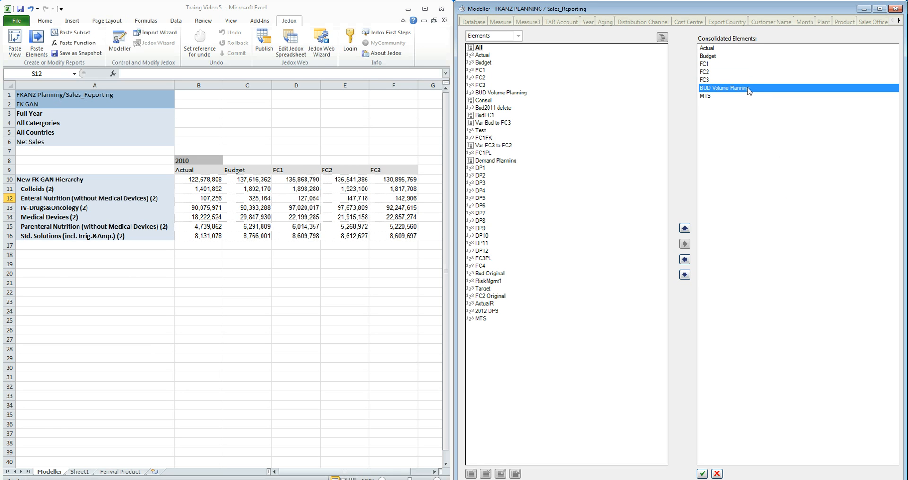
Remove BUD Volume Planning from All, re-add it just above MTS, and save the consolidation.
left_click_drag(749, 91, 515, 94)
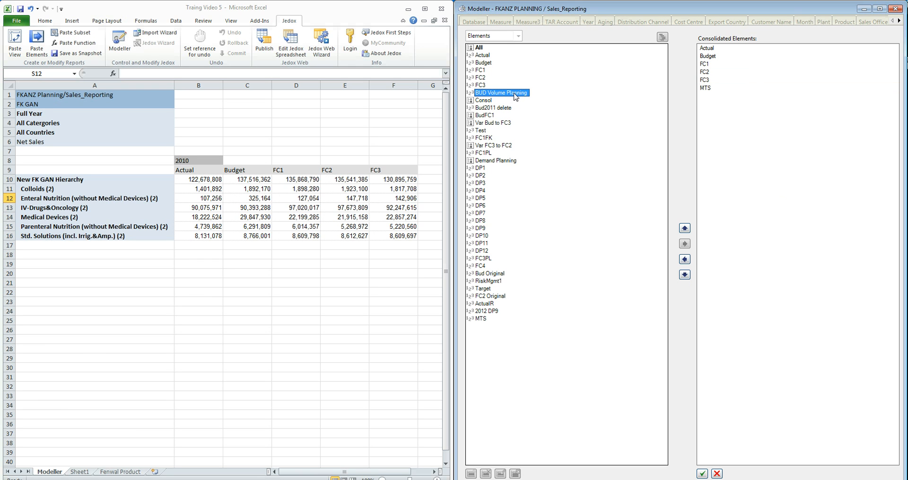
double_click(515, 96)
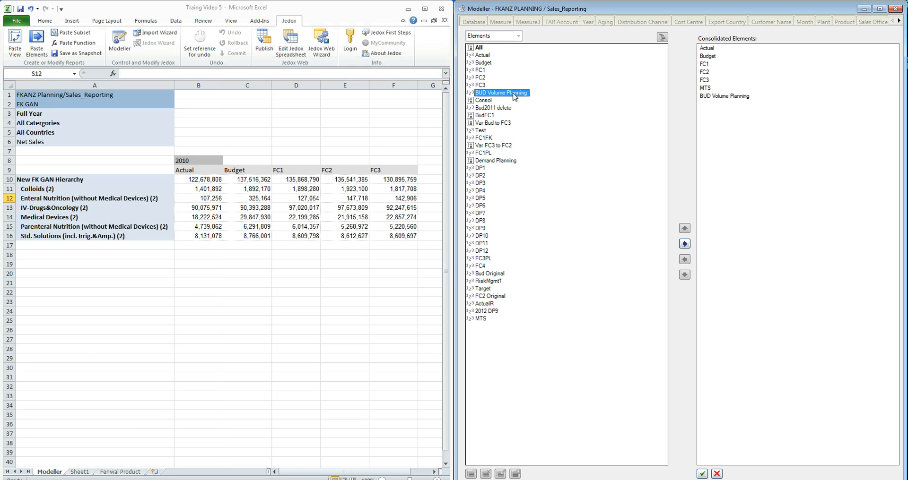
left_click(752, 98)
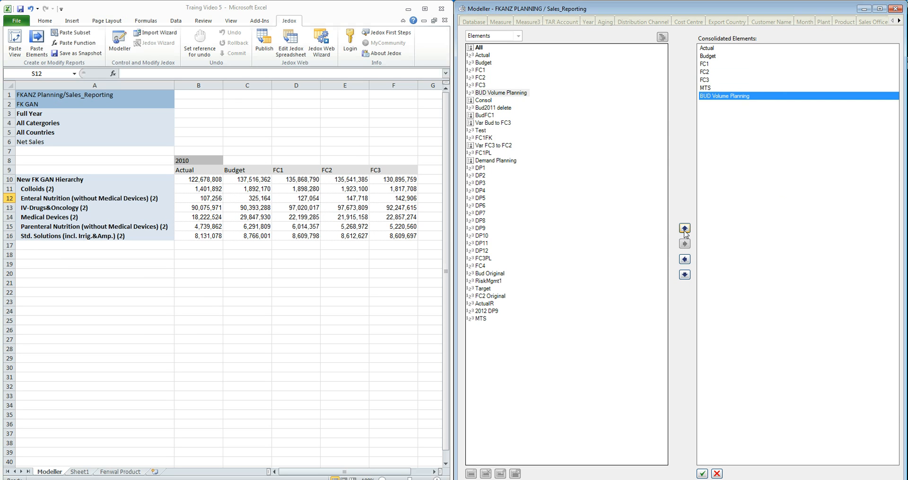
left_click(684, 228)
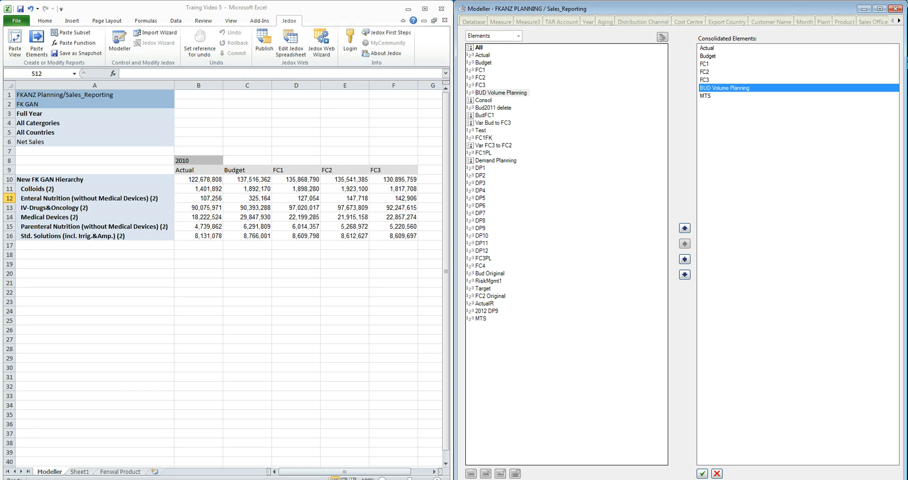
left_click(701, 474)
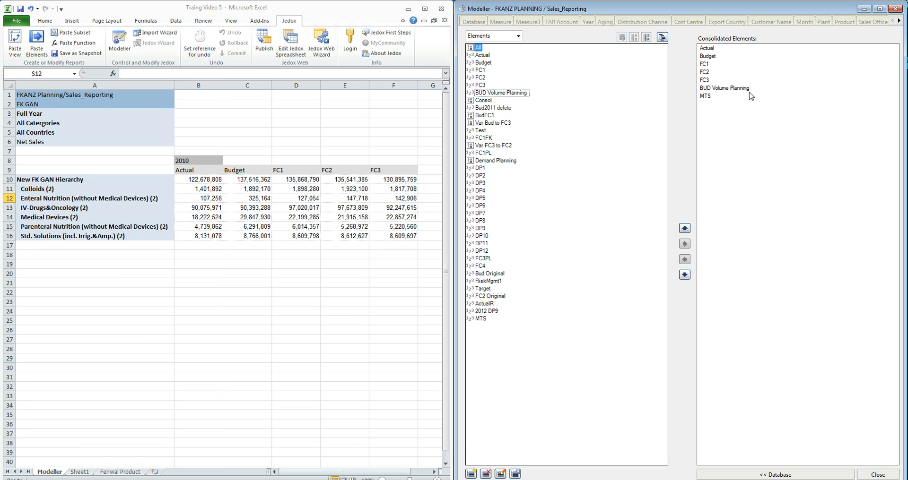
Browse the Month and Measure dimensions and examine the children of All Measure in tree view.
left_click(806, 22)
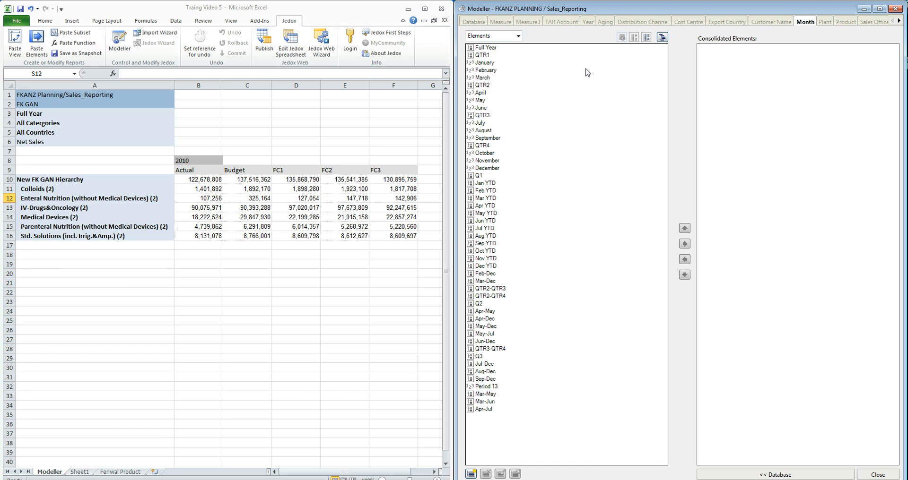
left_click(499, 22)
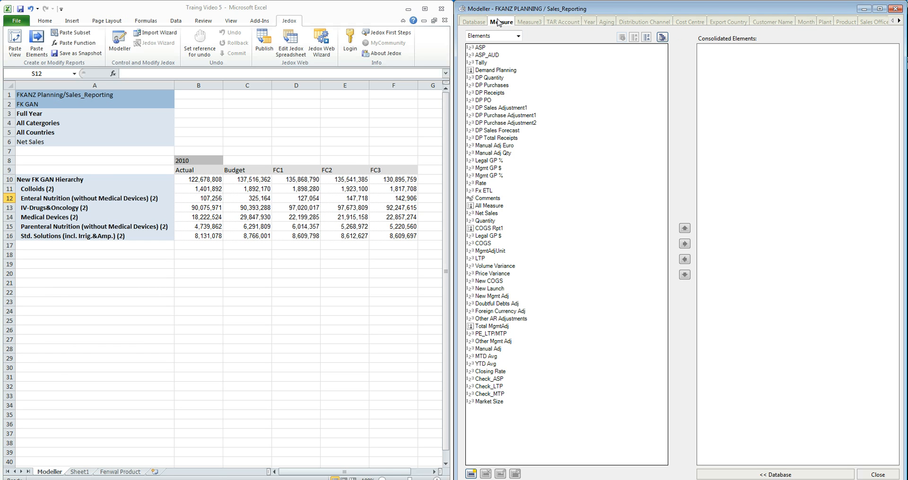
left_click(662, 37)
left_click(484, 208)
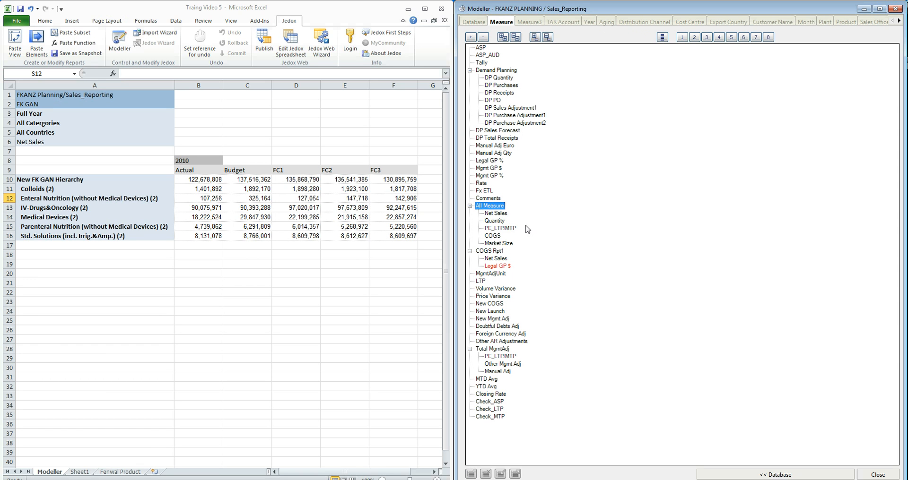
left_click(504, 214)
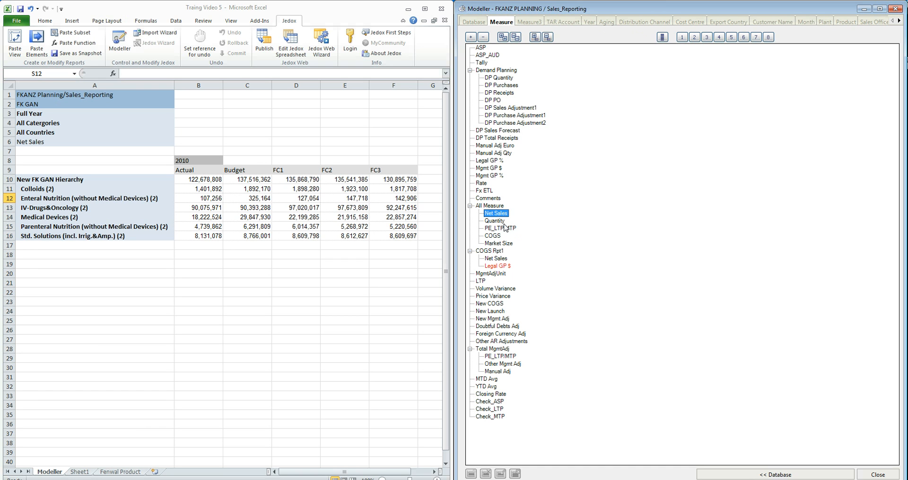
left_click(504, 222)
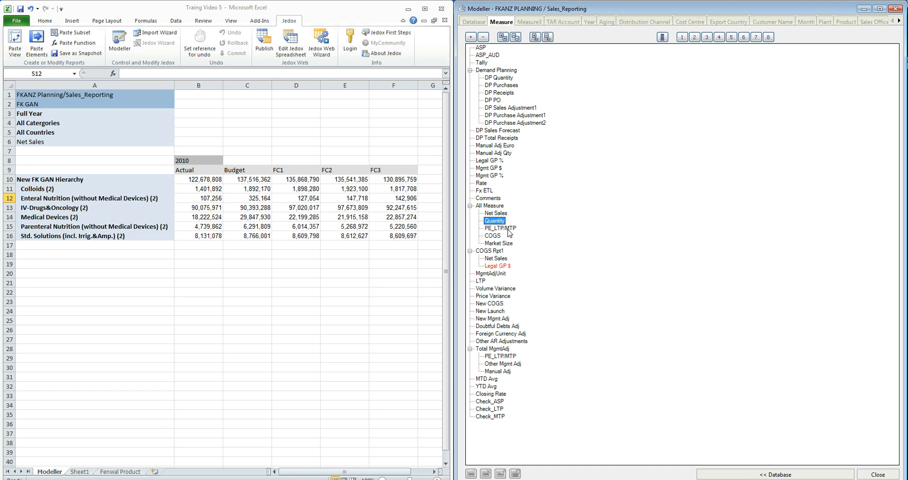
left_click(509, 229)
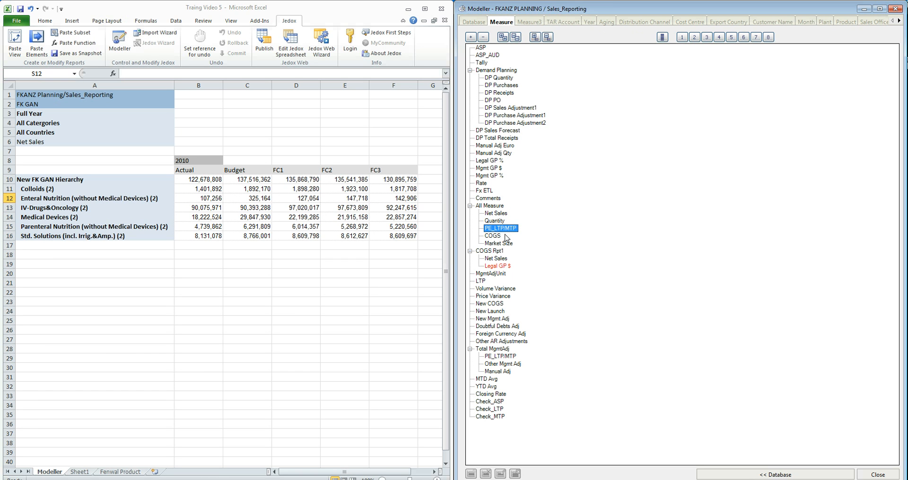
left_click(501, 237)
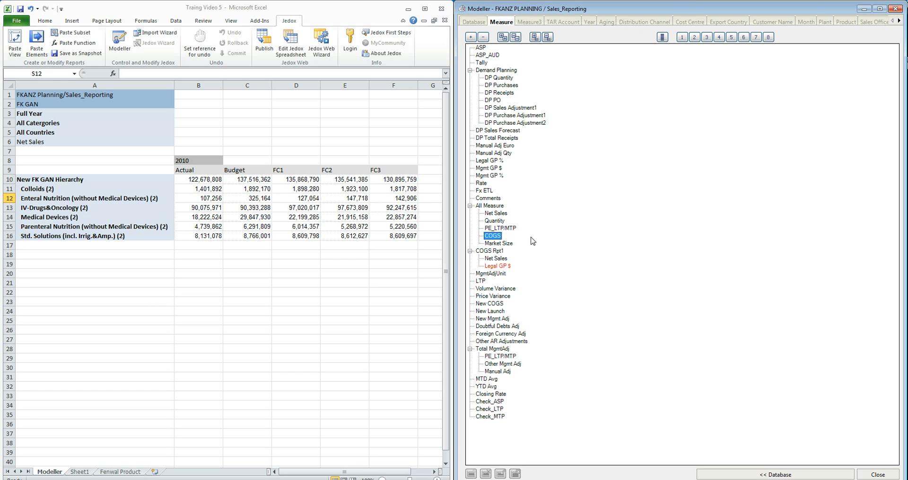